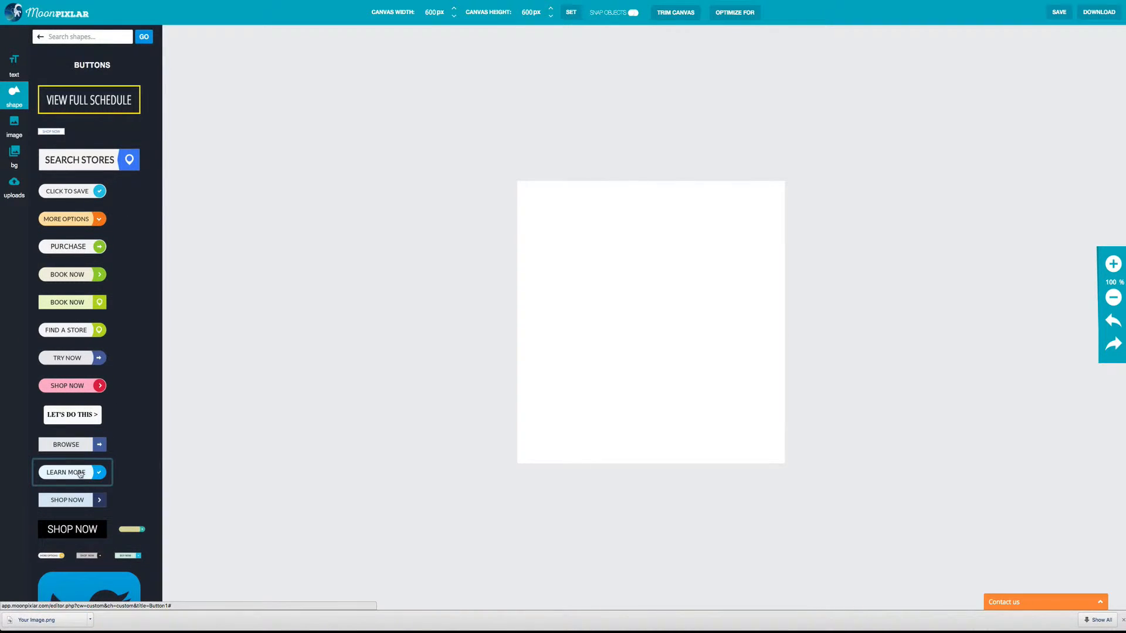
Insert the blue LEARN MORE button shape onto the canvas and change its label to BUY NOW.
click(85, 474)
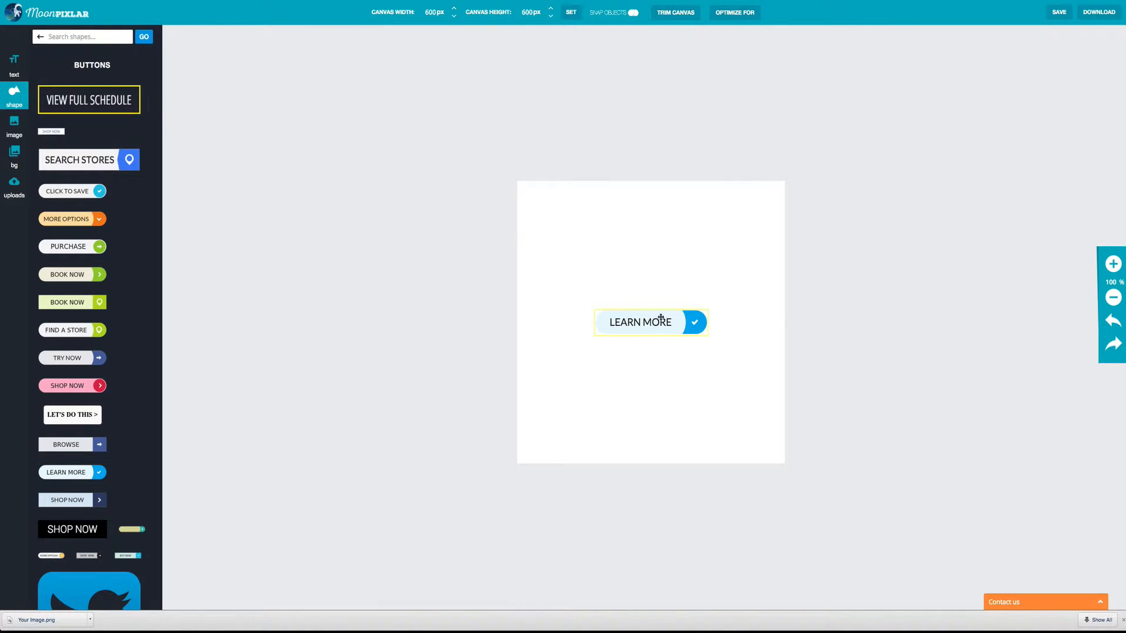
click(644, 324)
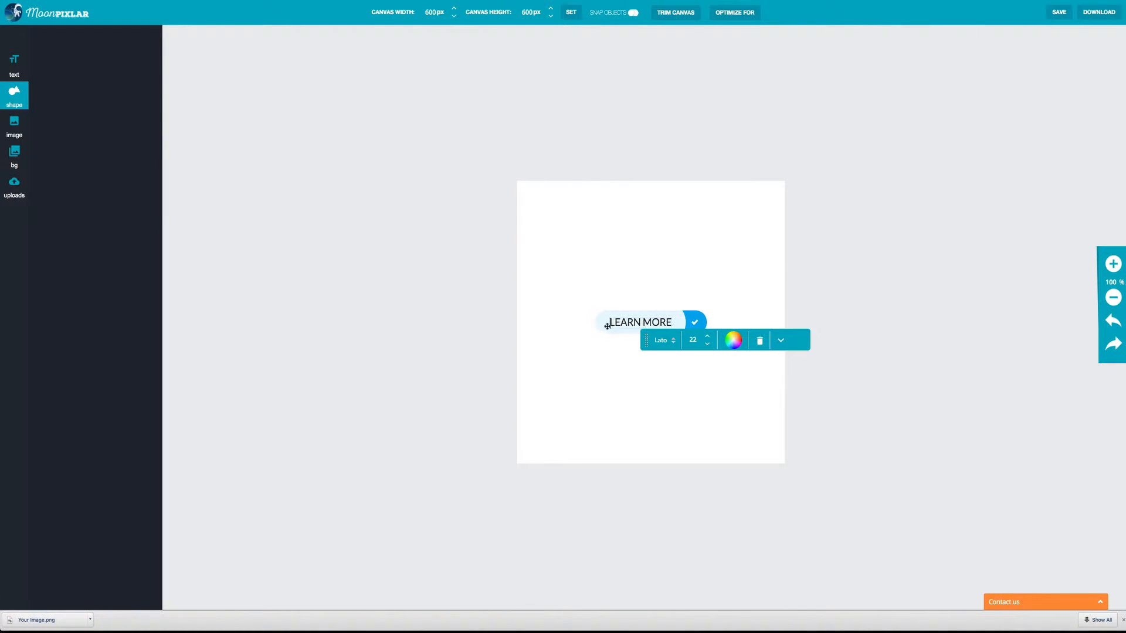
drag(609, 323, 673, 323)
text(BUY NOW)
click(708, 391)
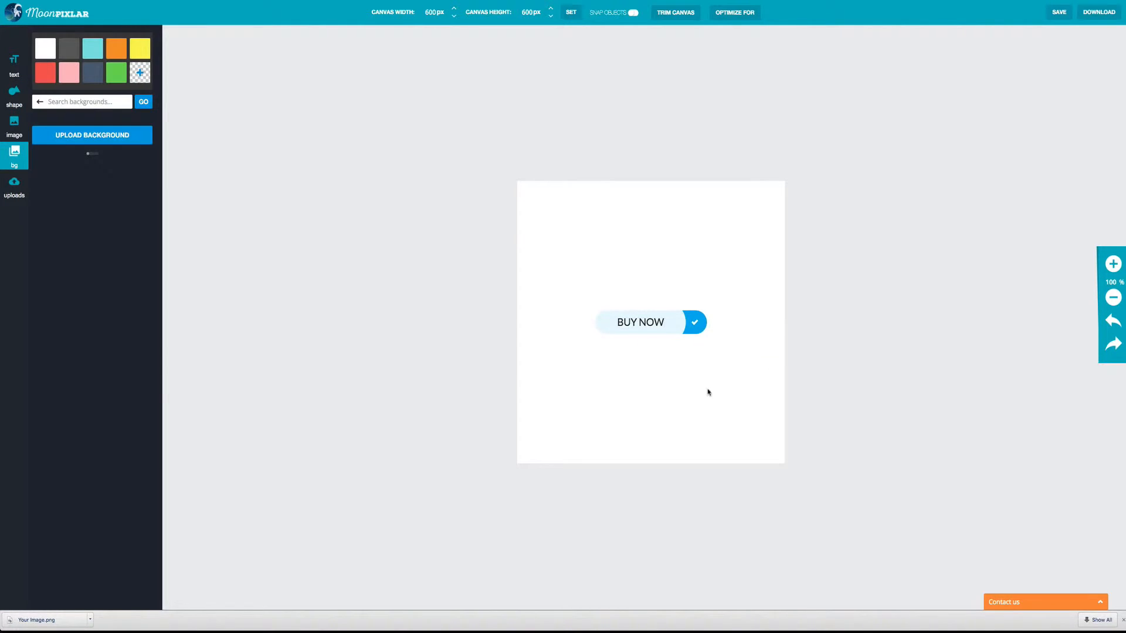
Set the colour of the BUY NOW label text to black.
click(693, 324)
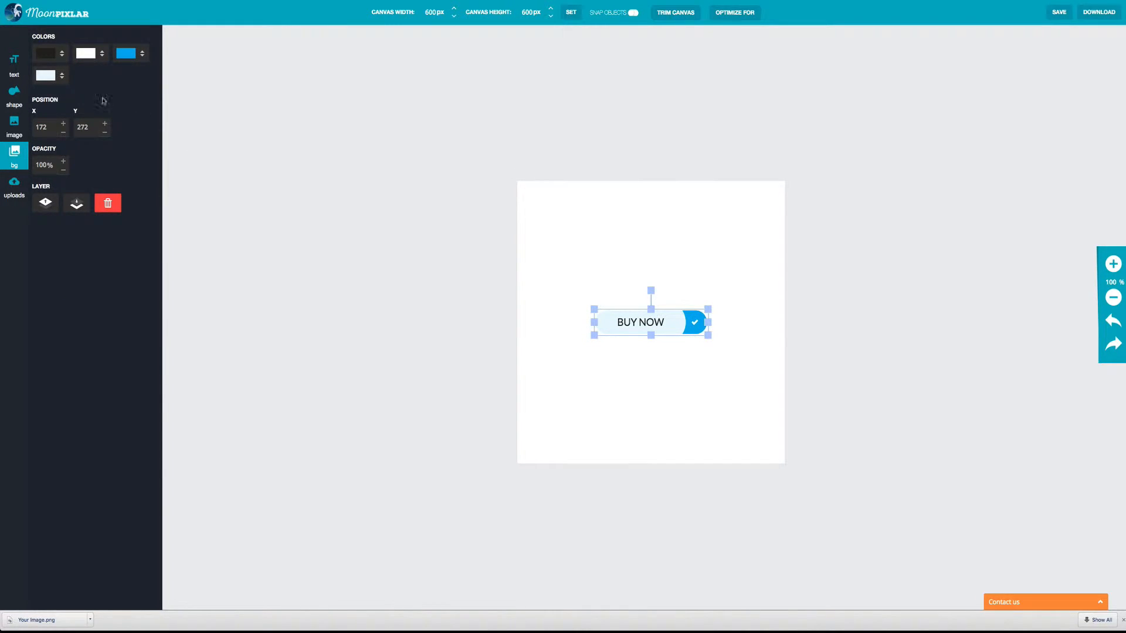
click(50, 57)
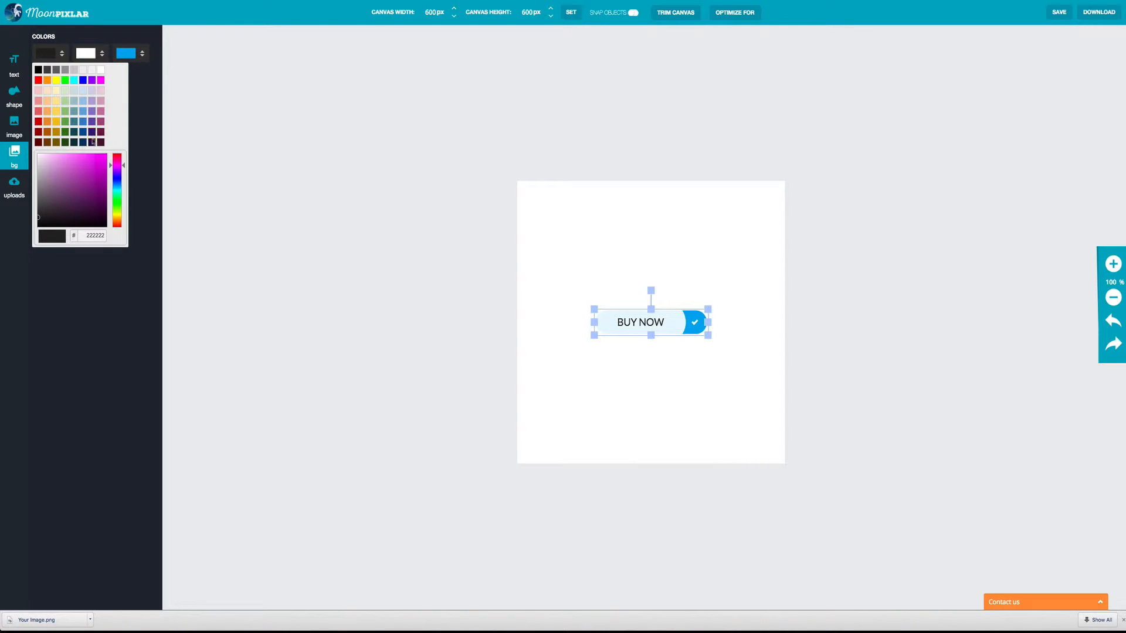
click(89, 168)
click(38, 69)
Try purple 8e7cc3 on the button's check mark and set it back to white.
click(88, 54)
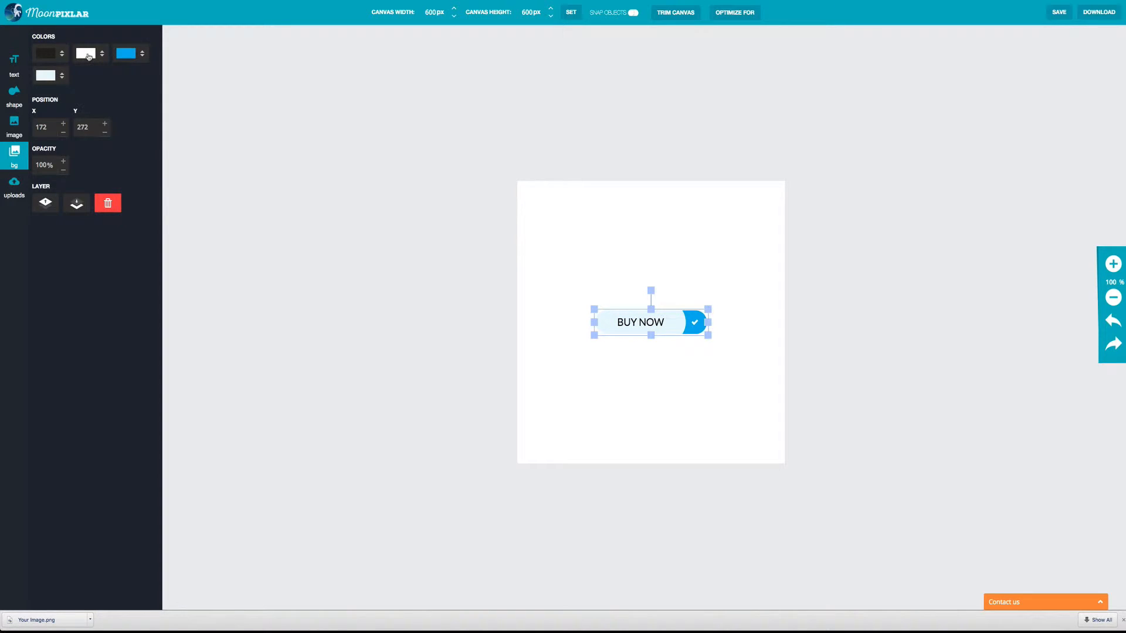
click(89, 54)
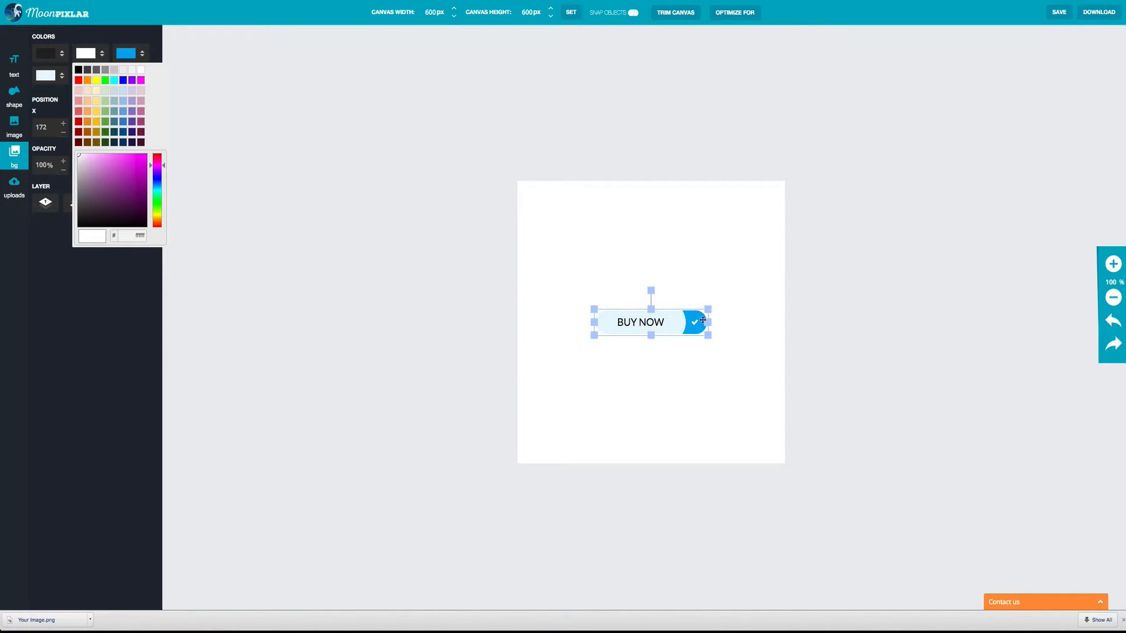
click(131, 111)
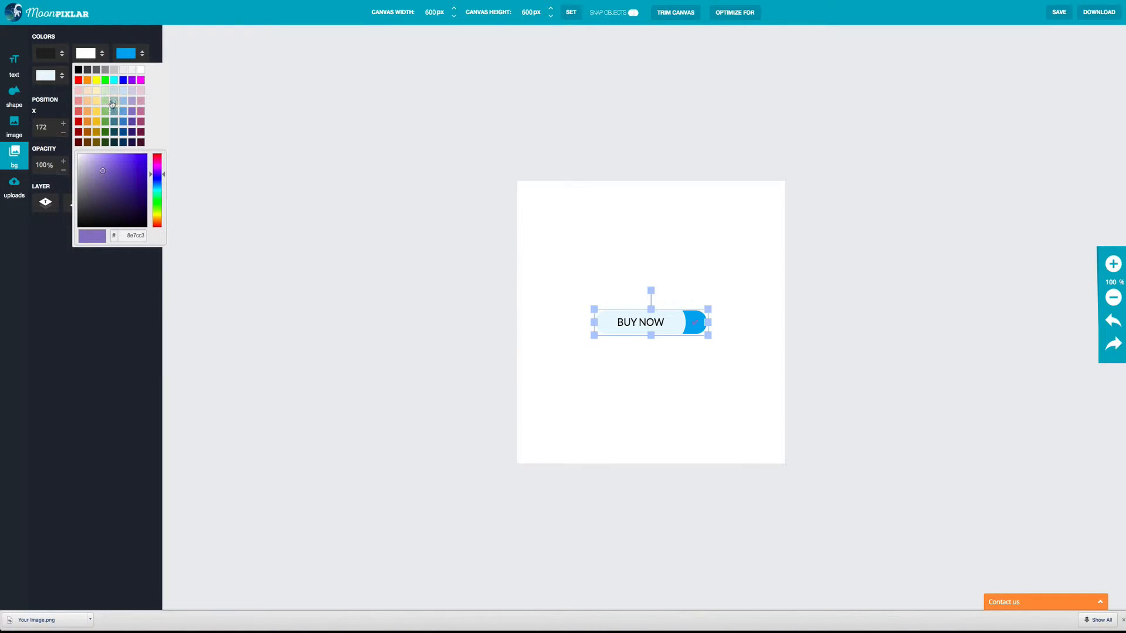
click(141, 70)
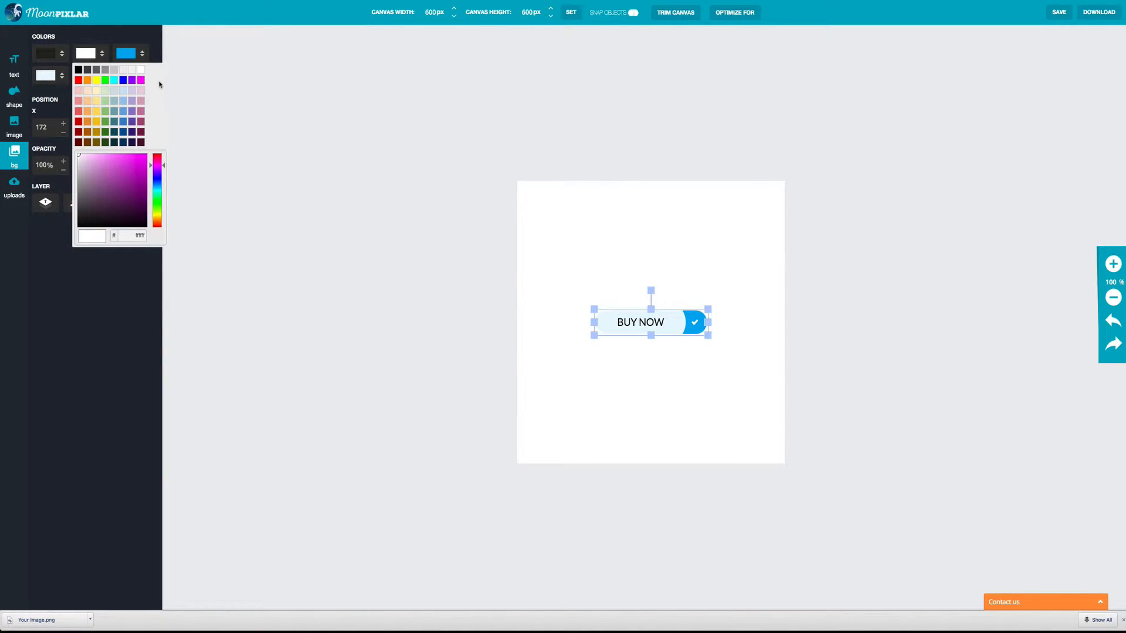
Set the button's end section behind the check mark to dark blue 0b5394.
click(129, 57)
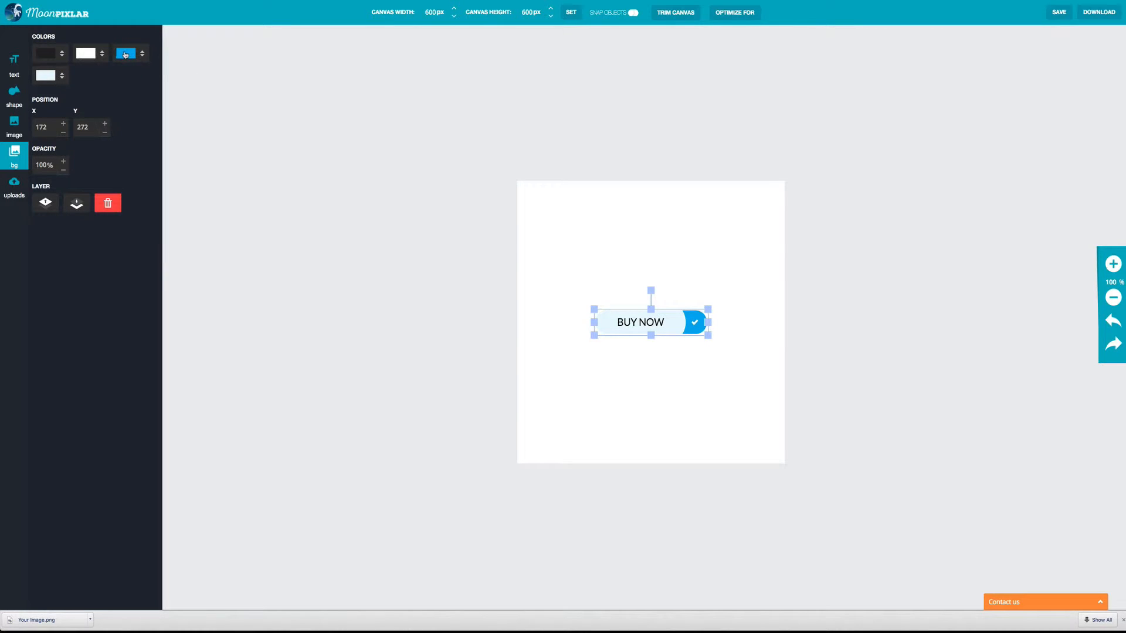
click(126, 55)
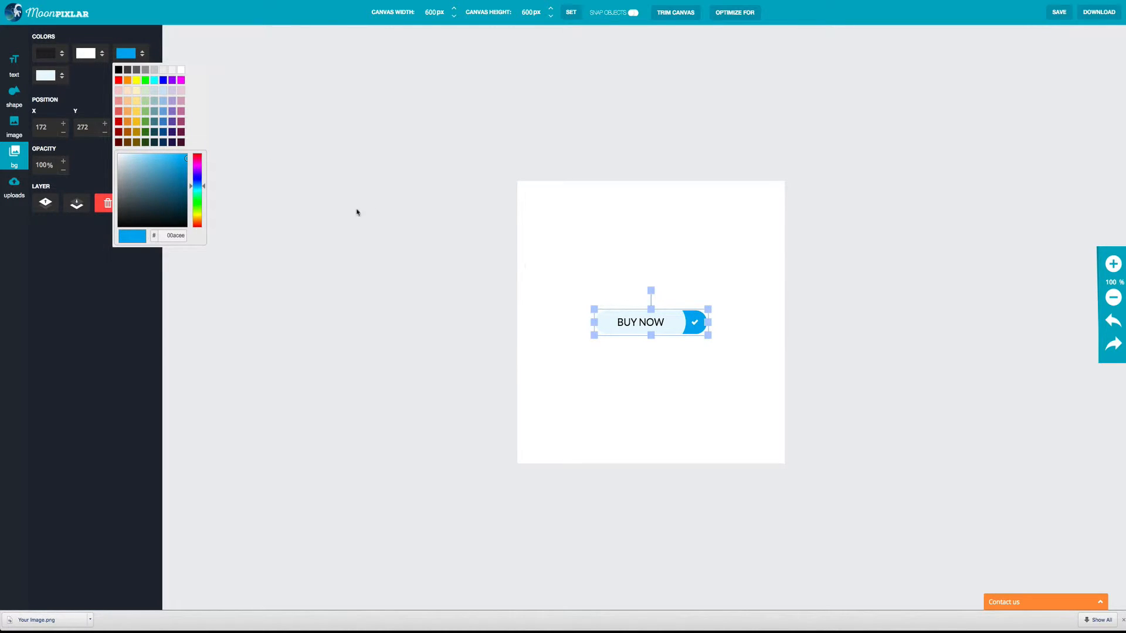
click(162, 132)
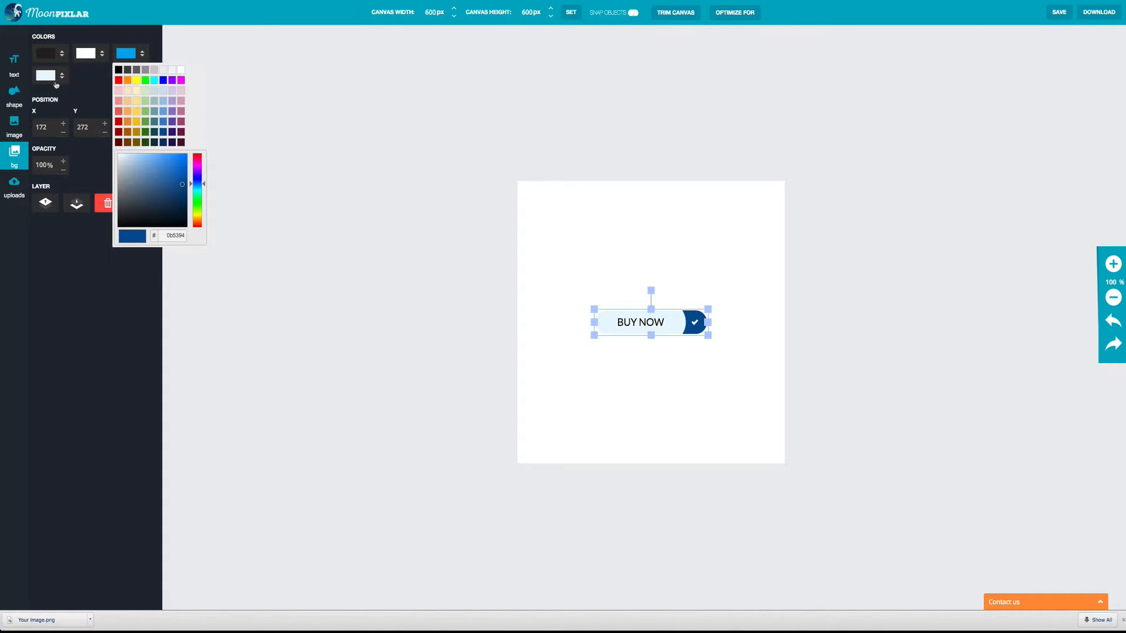
Set the fill behind the BUY NOW label to light blue cfe2f3 and deselect the button.
click(46, 81)
click(46, 79)
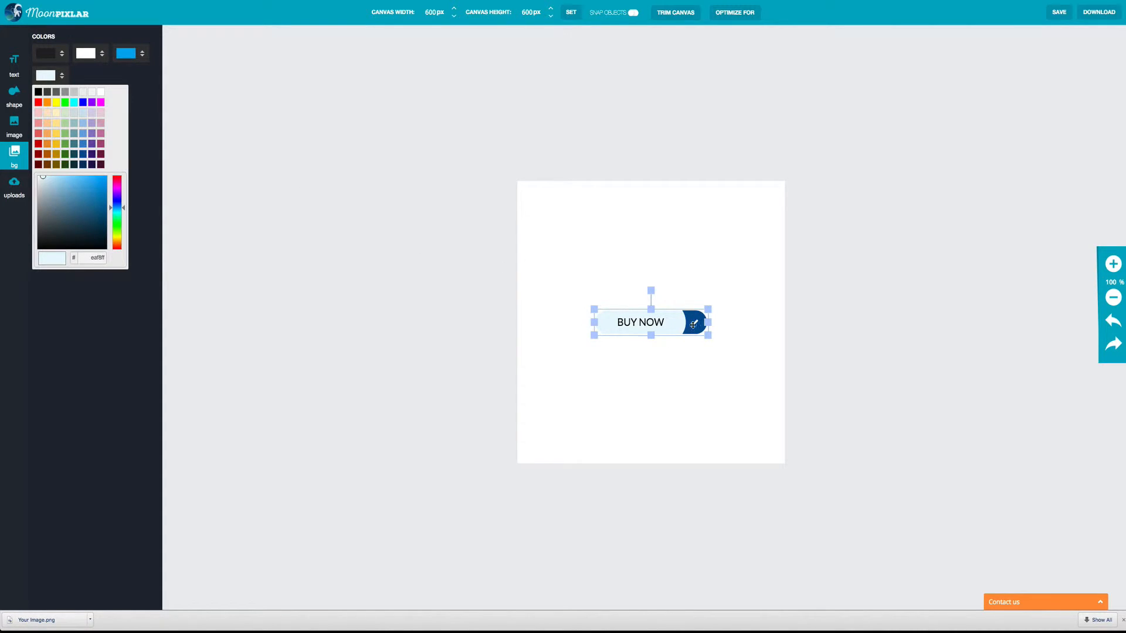
click(82, 134)
click(83, 128)
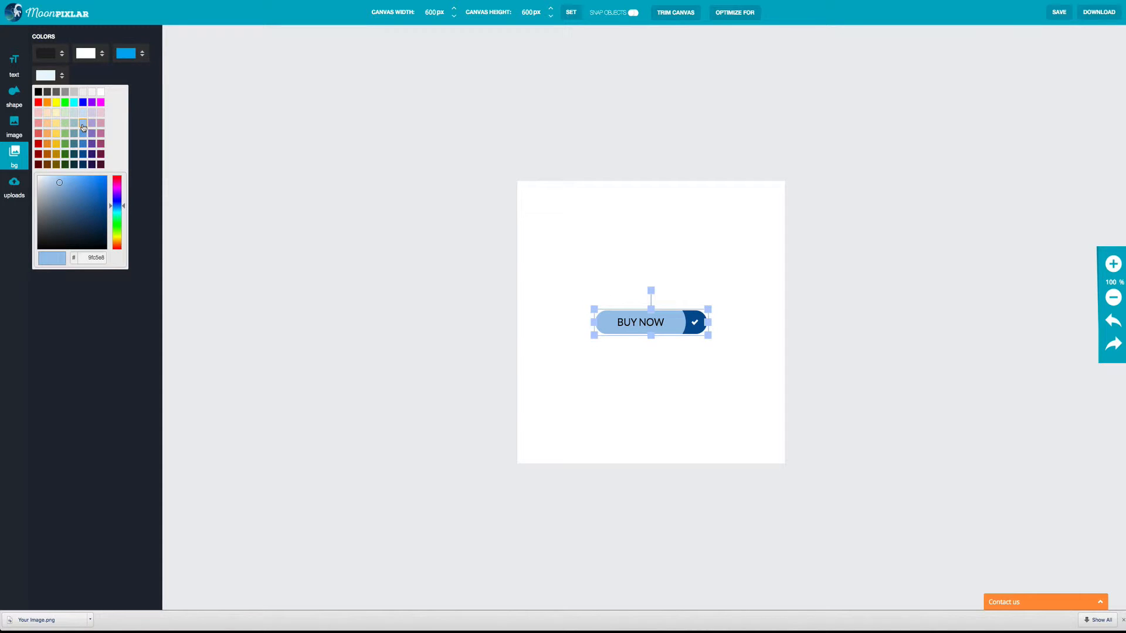
click(85, 116)
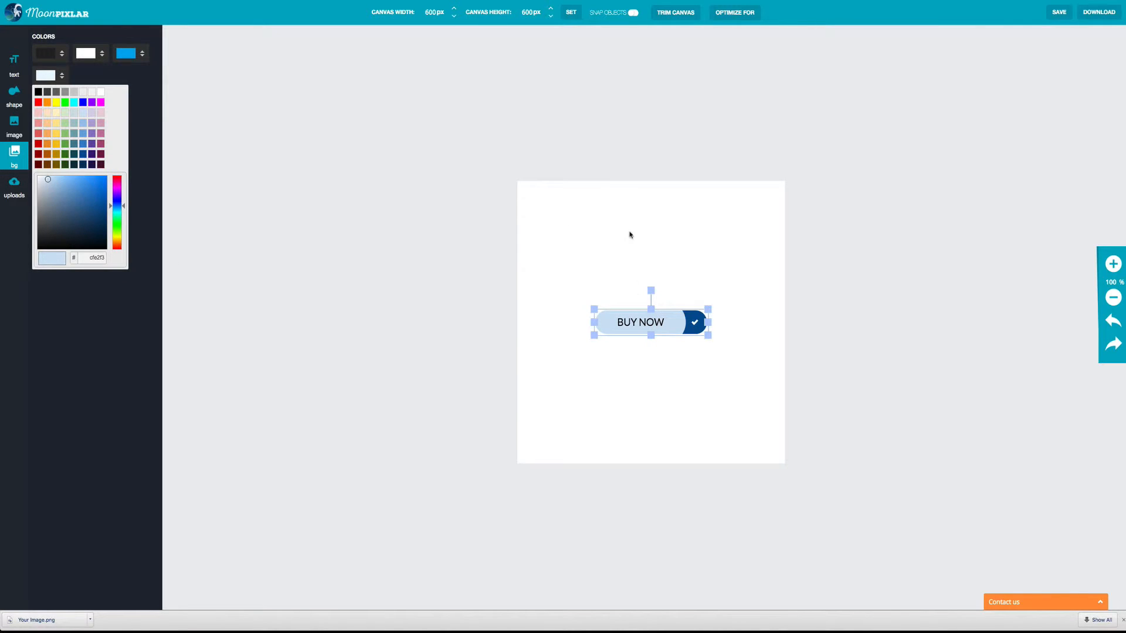
click(416, 384)
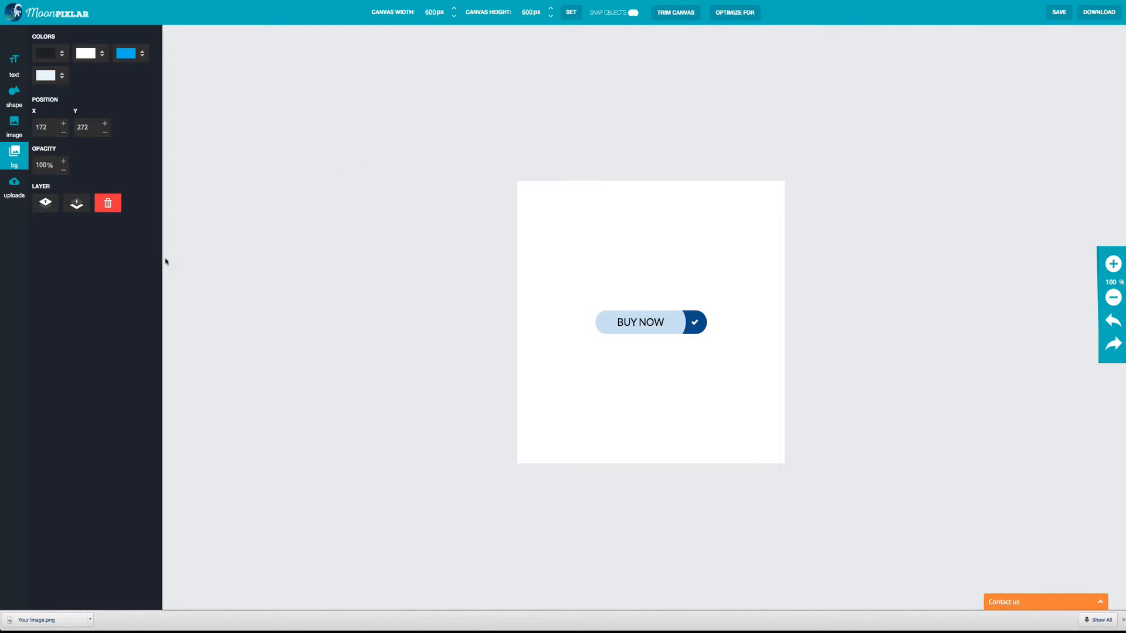
Insert the red SALE 25% OFF badge from the e-commerce shapes category.
click(16, 100)
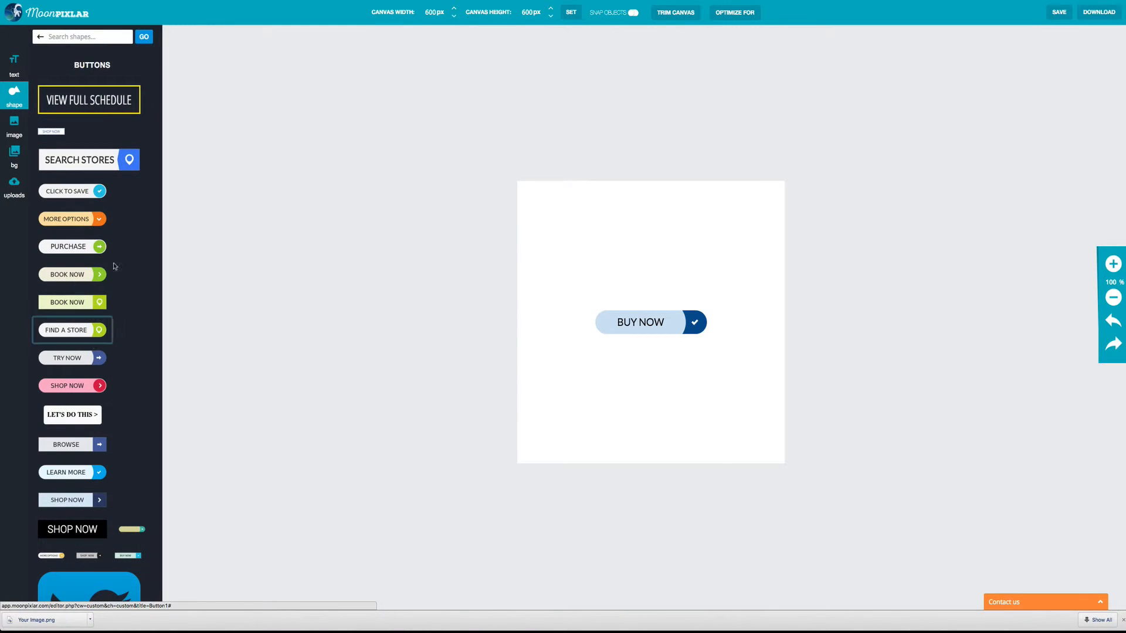
click(41, 38)
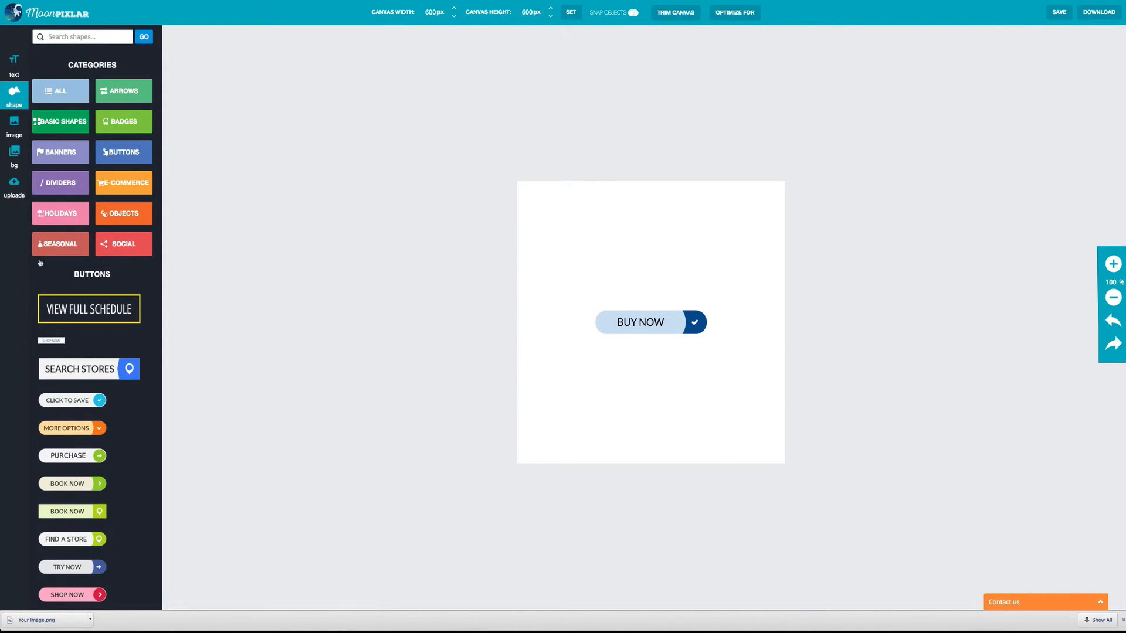
click(133, 192)
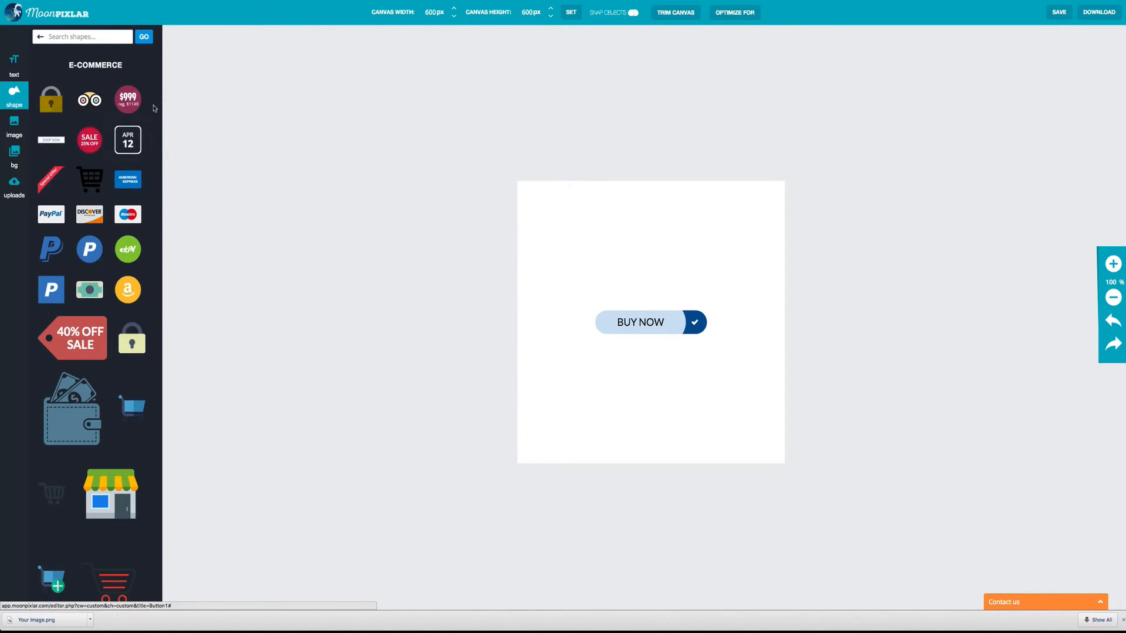
click(96, 151)
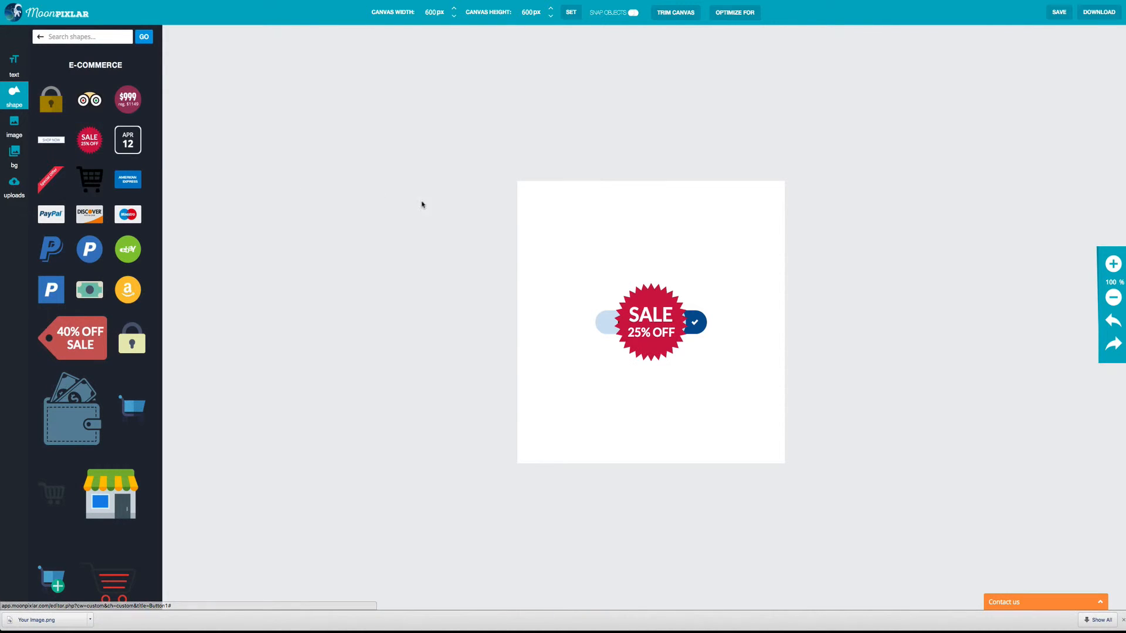
Move the sale badge onto the left end of the BUY NOW button and shrink it to about half its size.
click(645, 311)
drag(646, 311, 594, 311)
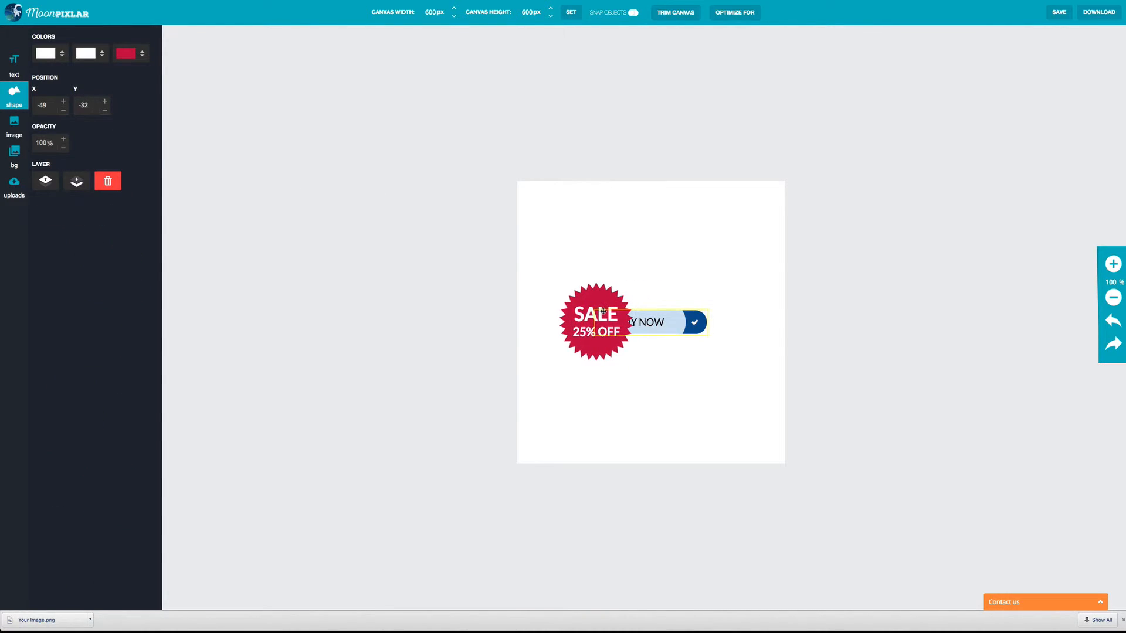
click(621, 350)
drag(632, 364, 593, 323)
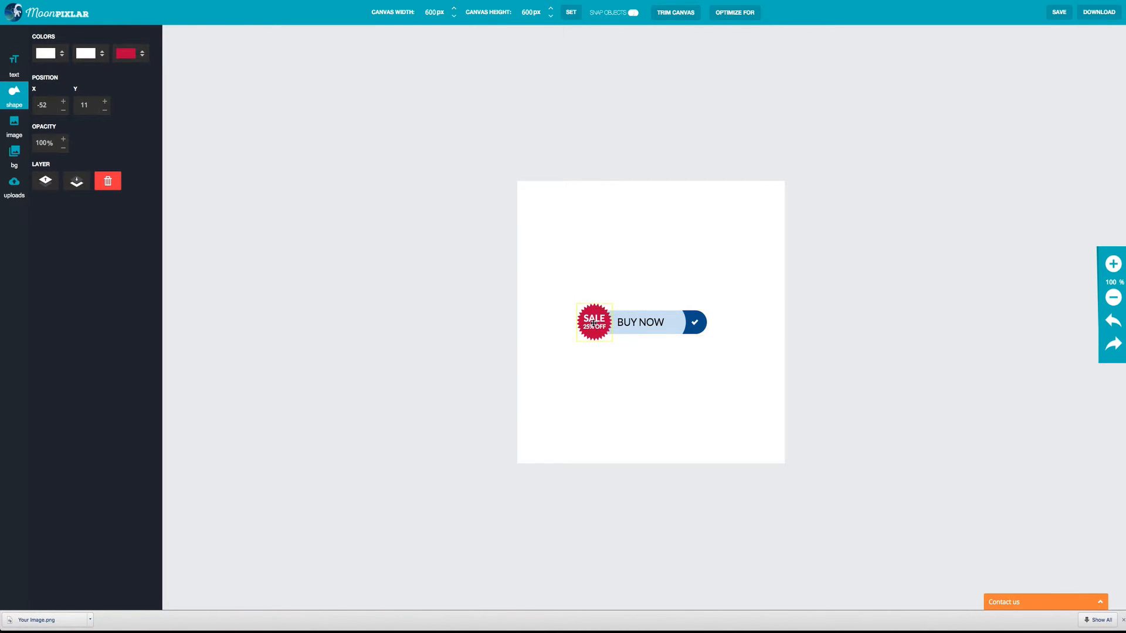
Change the discount text on the sale badge to 28% OFF.
click(594, 320)
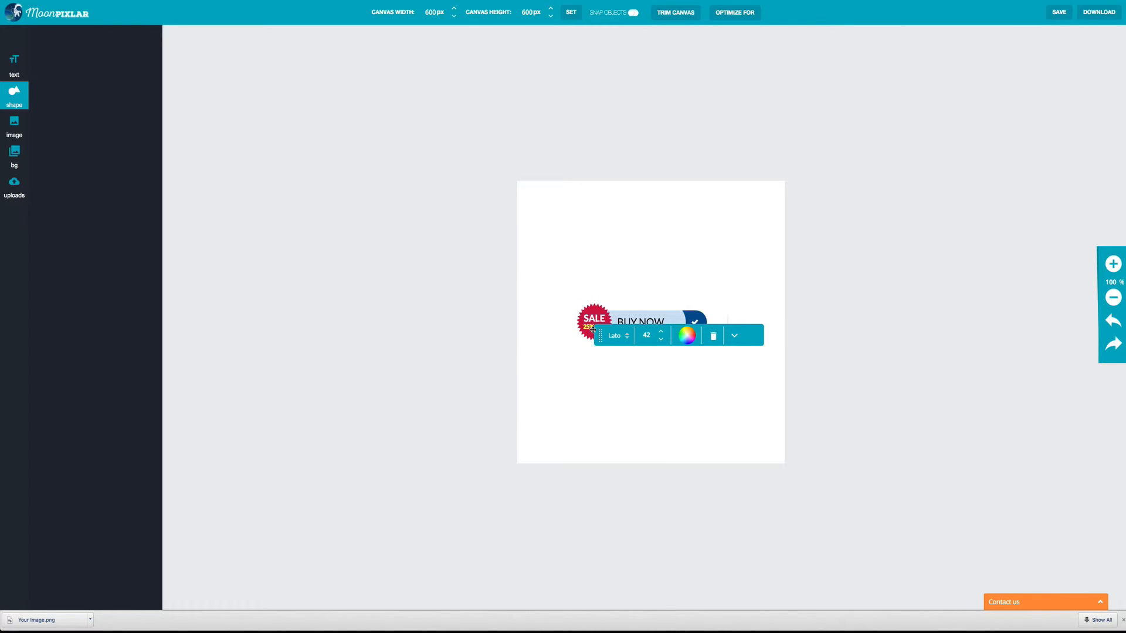
click(590, 329)
click(592, 327)
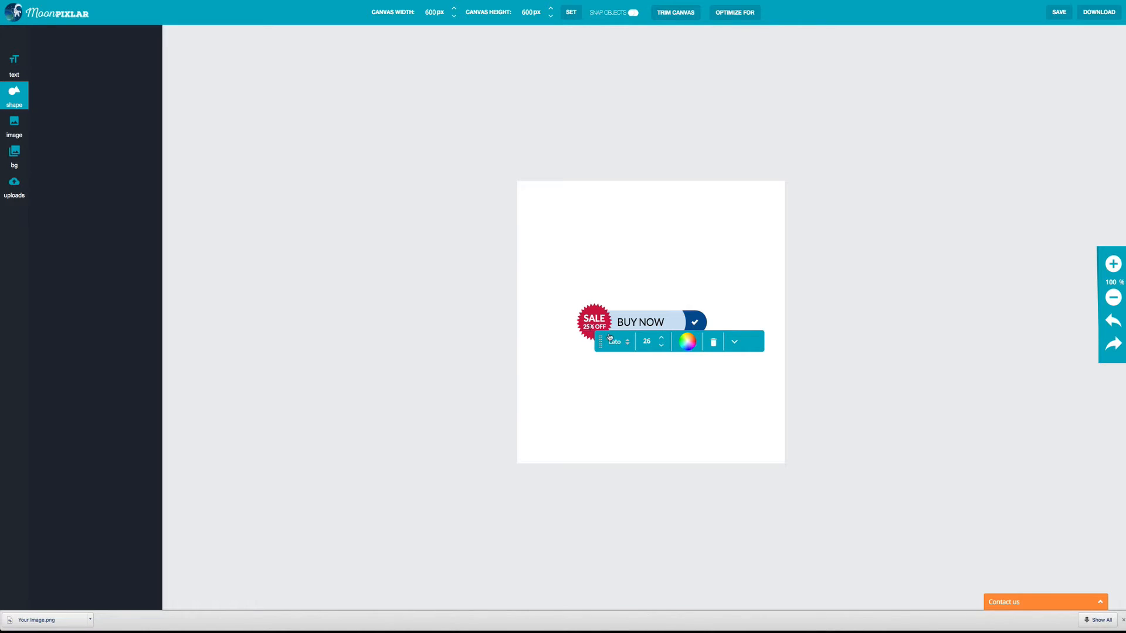
key(BackSpace)
text(8)
click(653, 410)
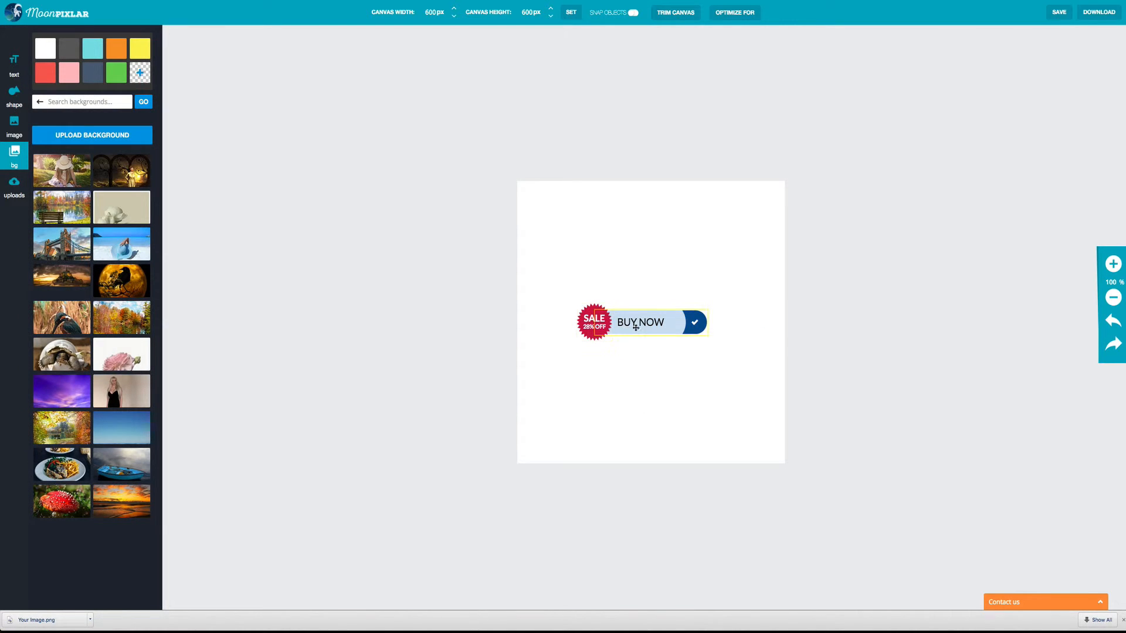
Insert the PayPal logo from the e-commerce shapes and place it just below the BUY NOW button.
click(17, 104)
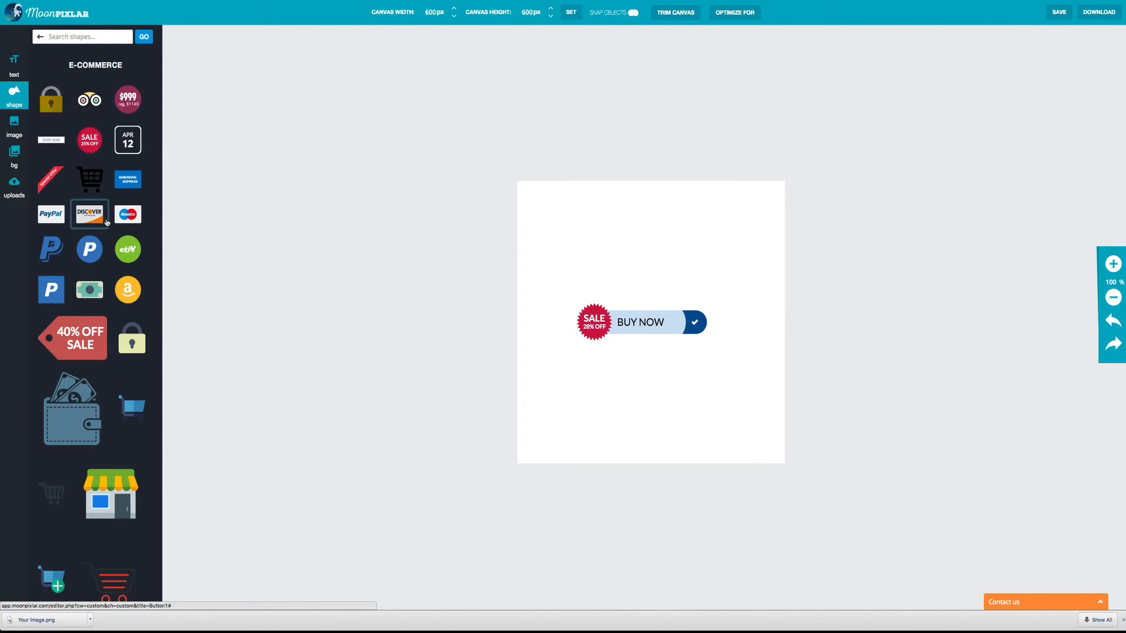
drag(63, 225, 226, 283)
click(52, 221)
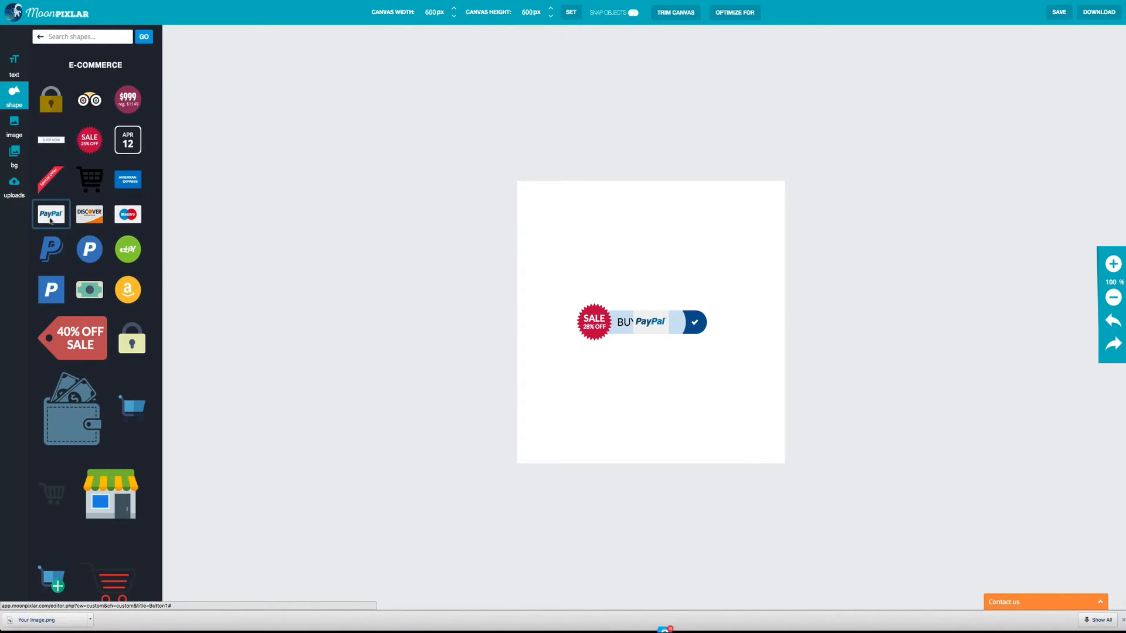
drag(648, 322, 623, 350)
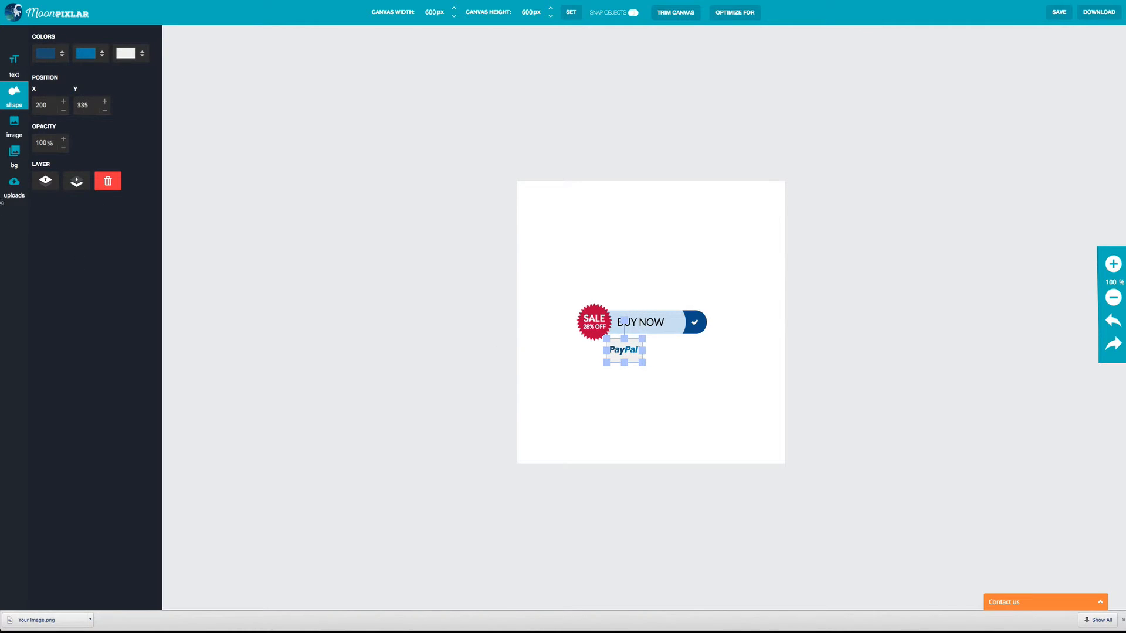
Add the Discover logo to the right of the PayPal logo under the button and shrink both logos to about half size.
click(14, 95)
click(90, 214)
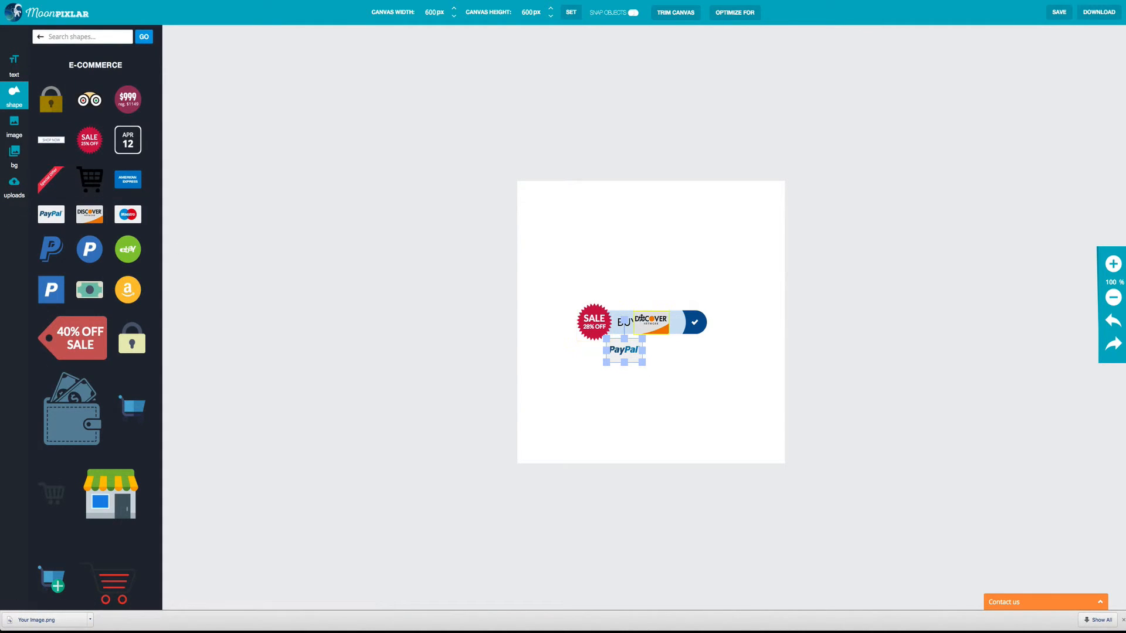
drag(651, 322, 626, 351)
click(629, 355)
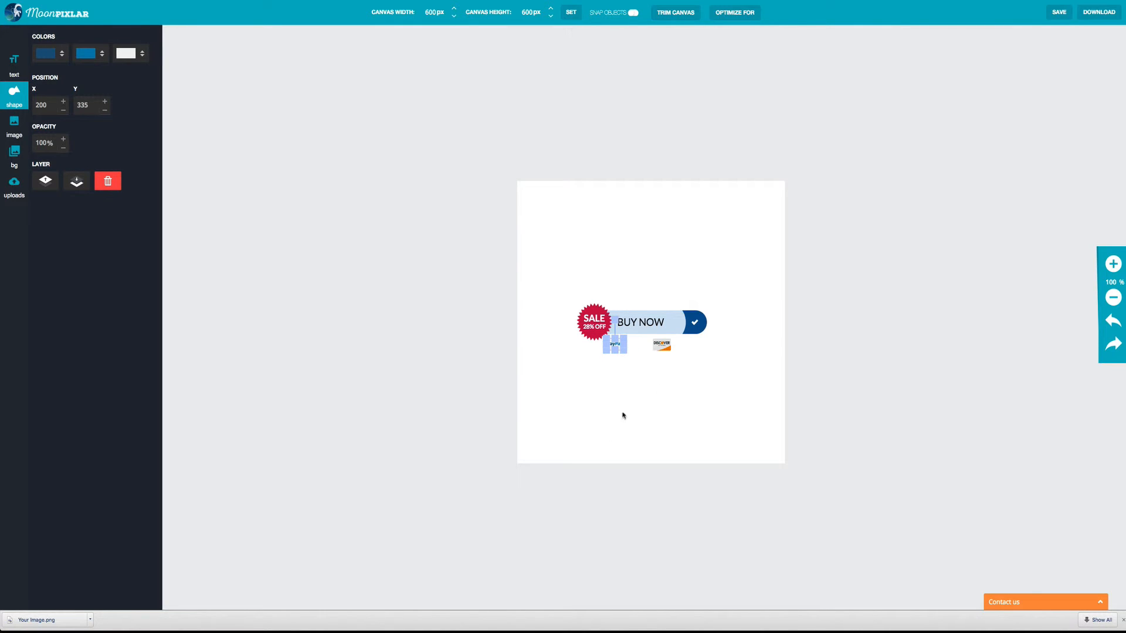
click(767, 375)
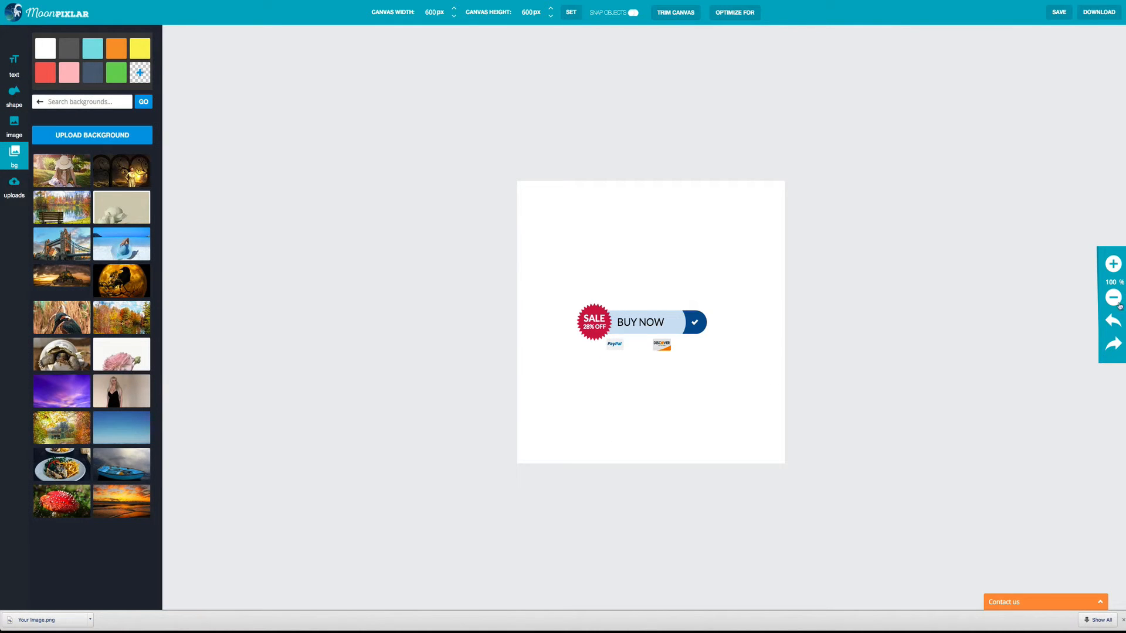
Move the PayPal and Discover logos closer together and slightly up beneath the BUY NOW button.
click(1114, 265)
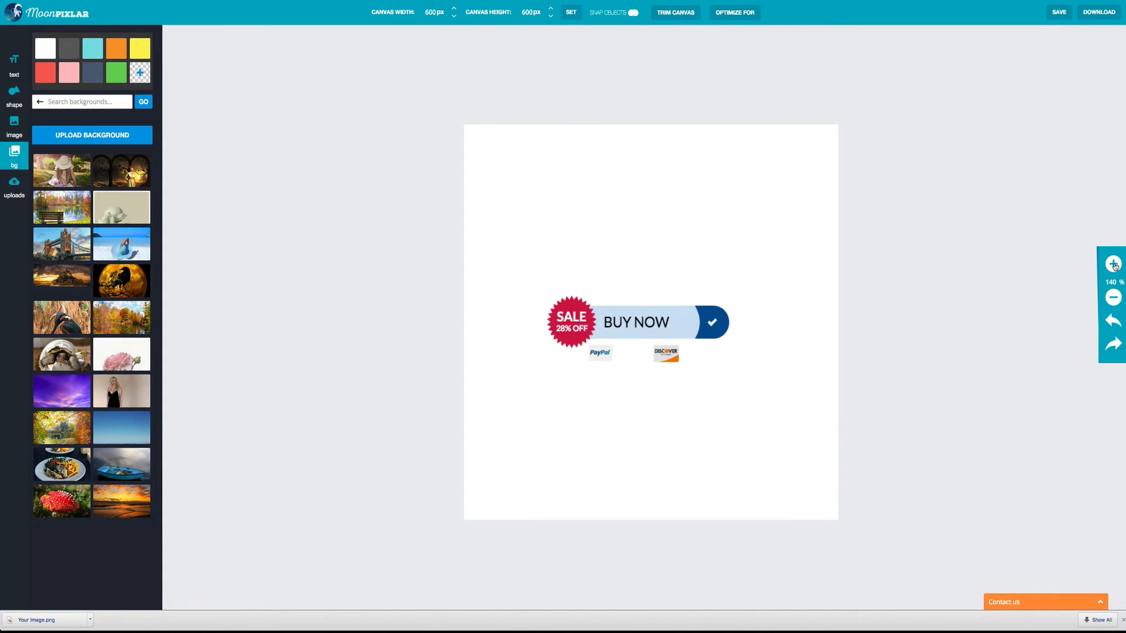
click(1114, 265)
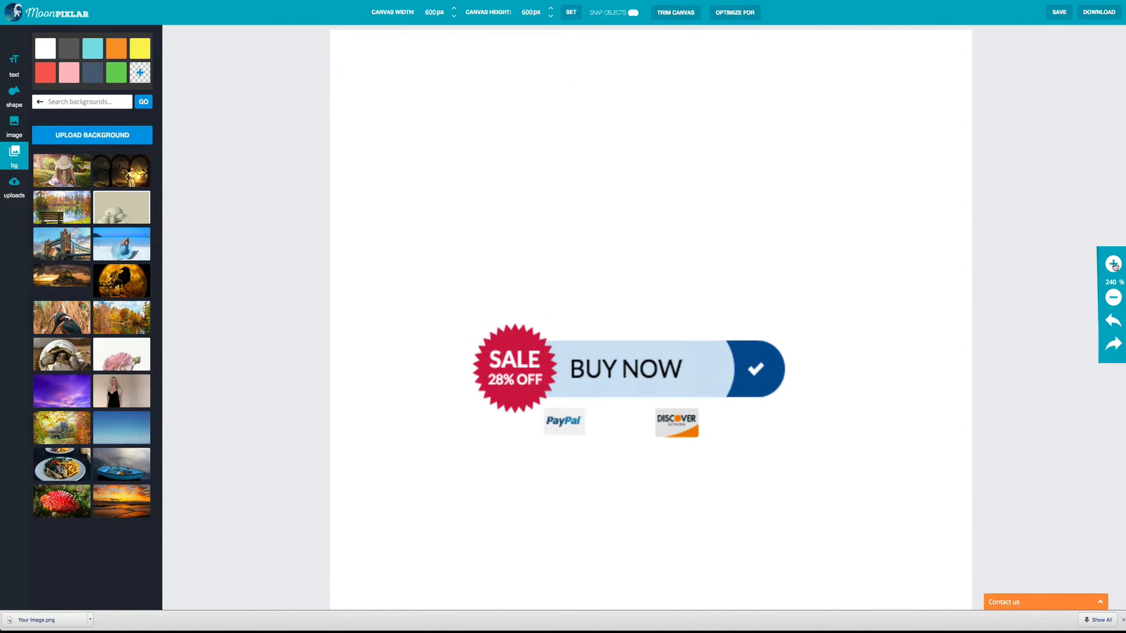
drag(557, 421, 583, 417)
drag(672, 420, 653, 415)
click(712, 457)
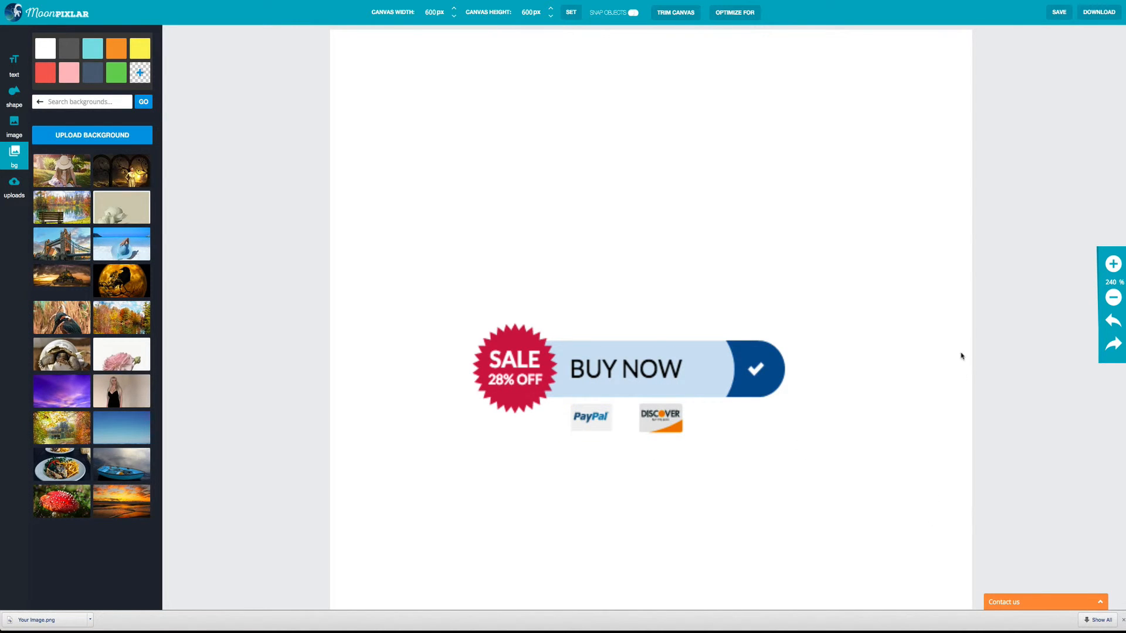
Trim the canvas to the artwork and save the design.
click(1112, 298)
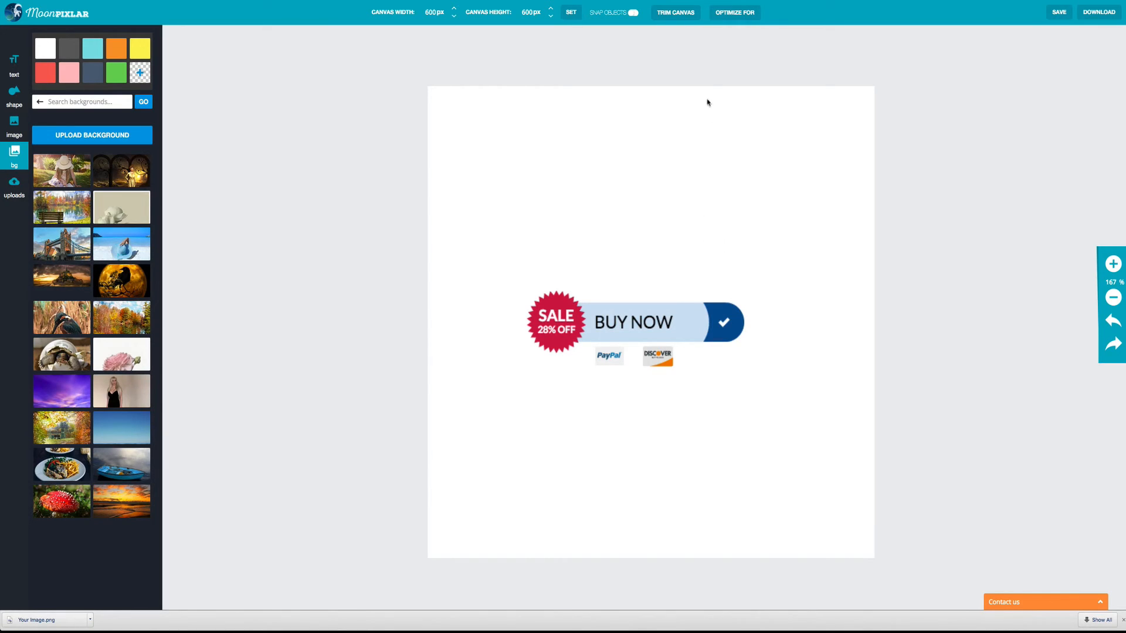
click(668, 13)
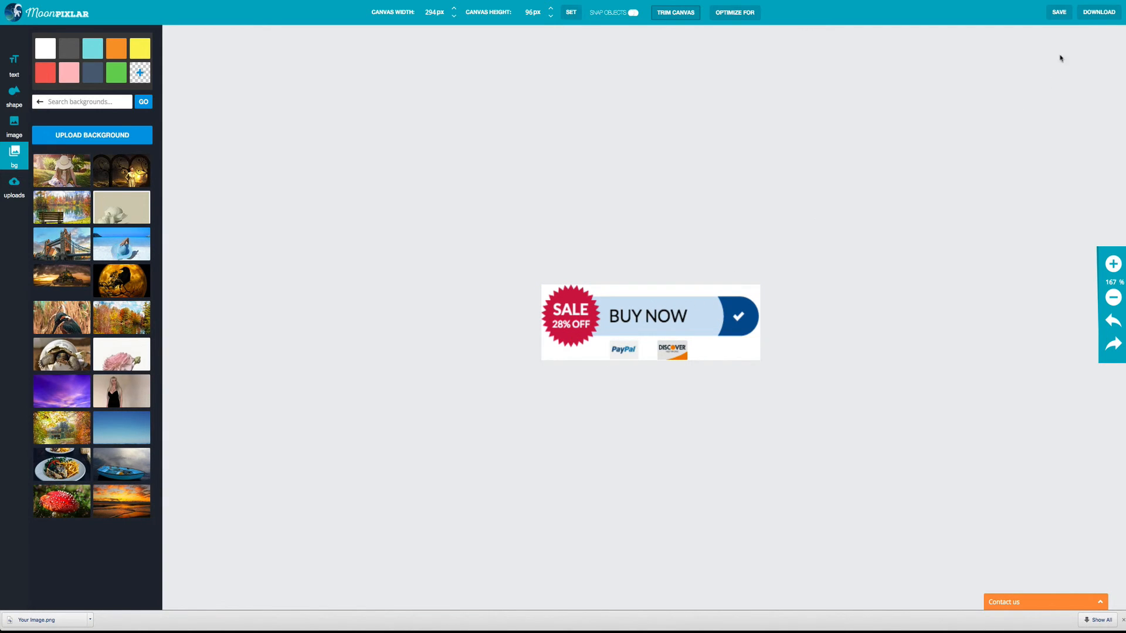
click(1059, 12)
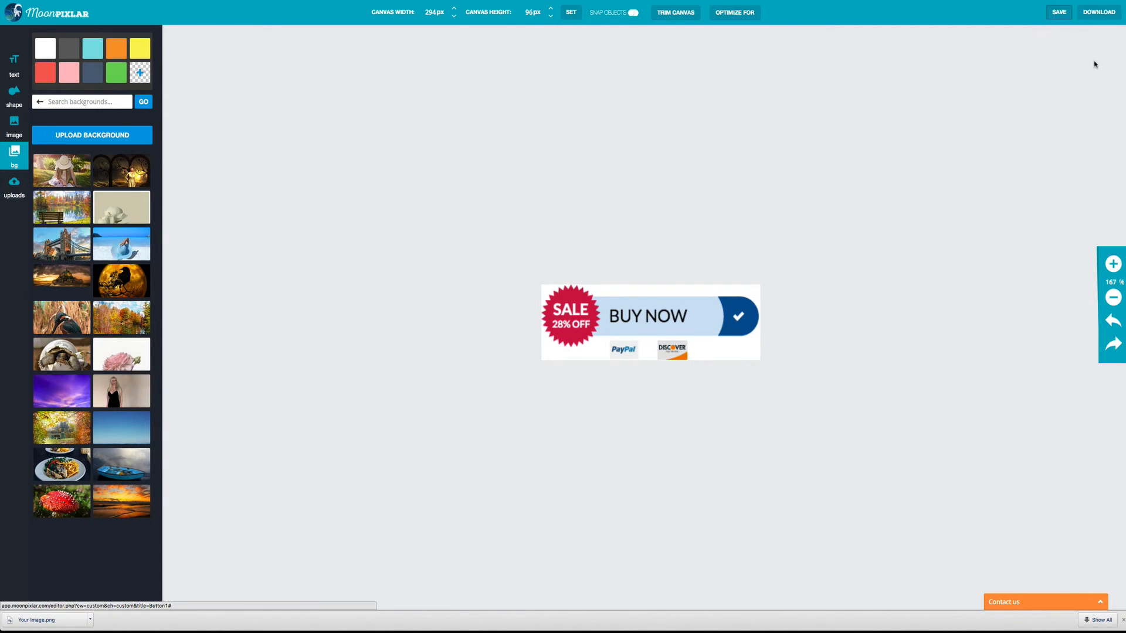
Download the finished button as a PNG image, accepting the request to leave the page.
click(1101, 14)
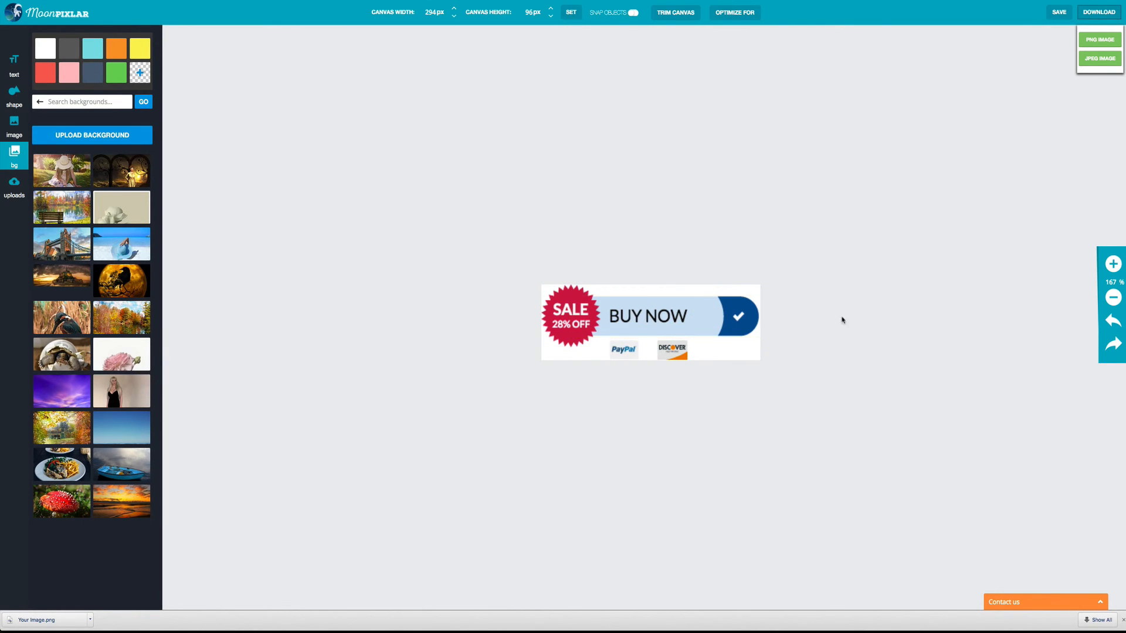
click(1110, 42)
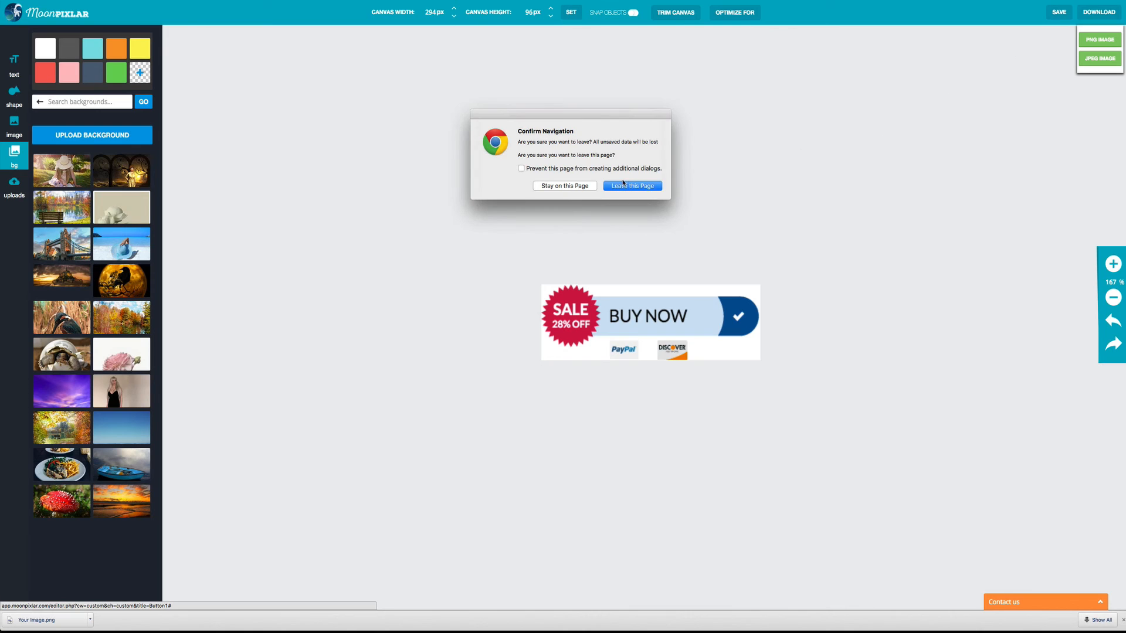
click(623, 183)
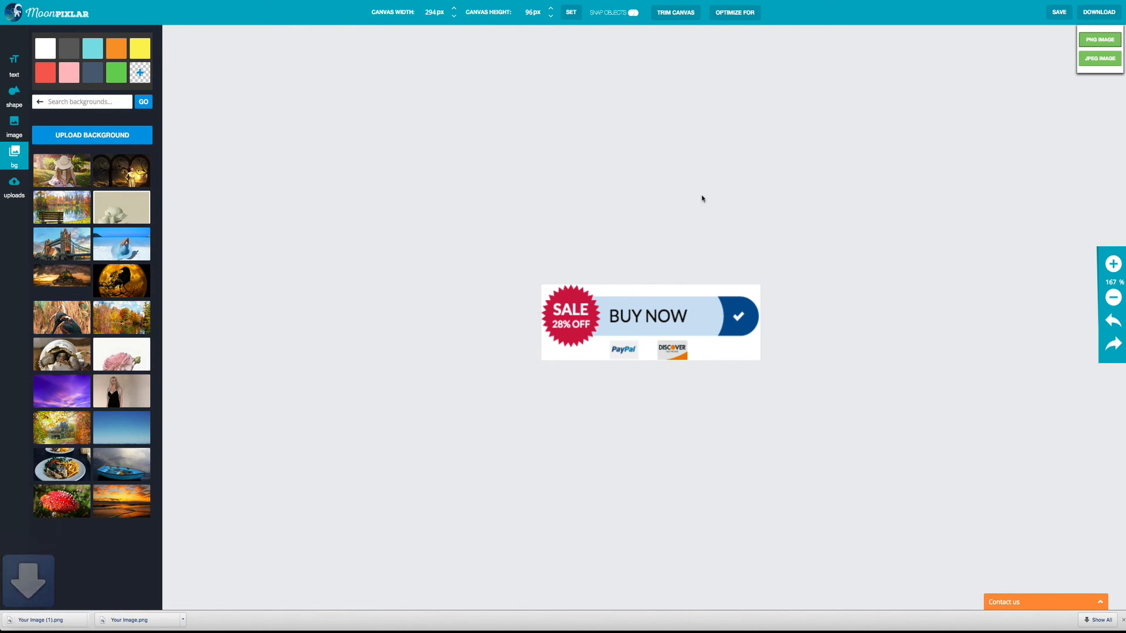